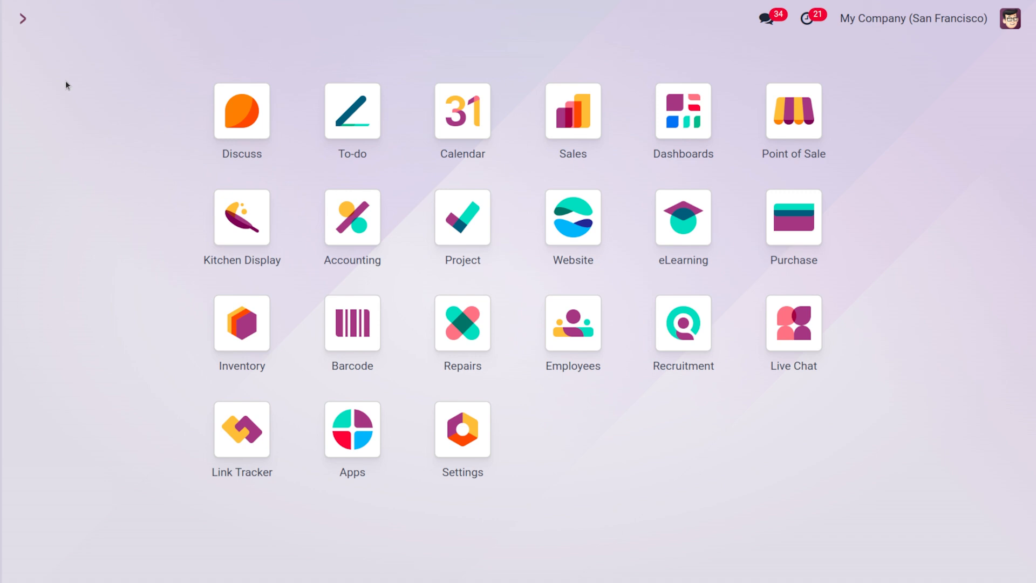
# Step: In the Website app's settings, open the configurable form of the Extra Step During Checkout option
pyautogui.write('we')
pyautogui.press('Return')
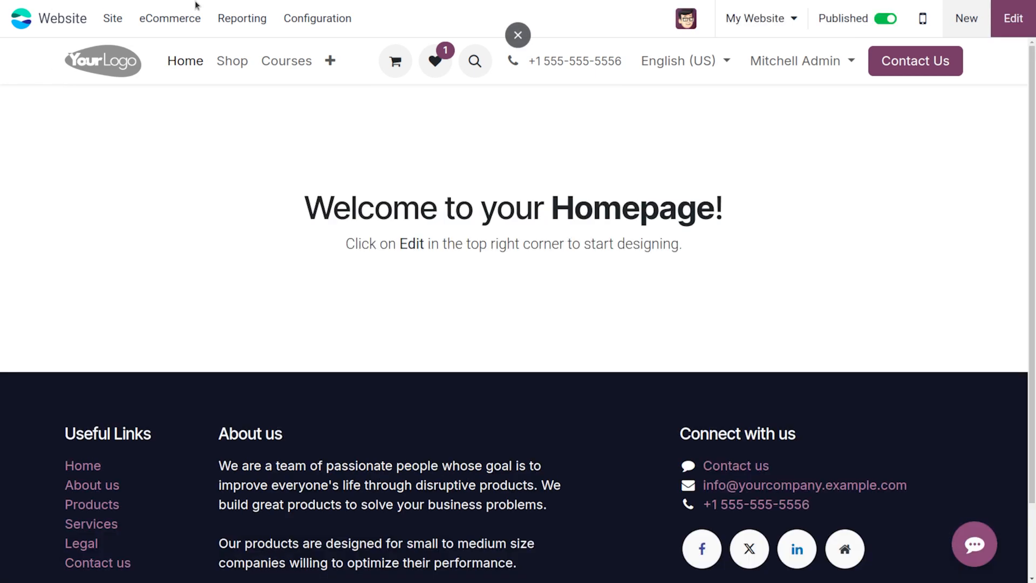
pyautogui.click(302, 17)
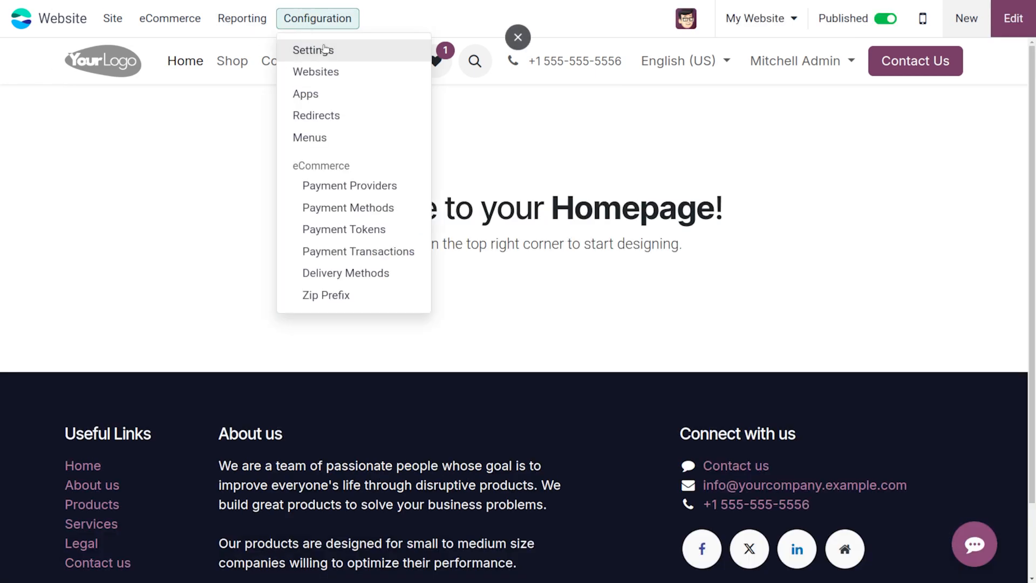
pyautogui.click(324, 49)
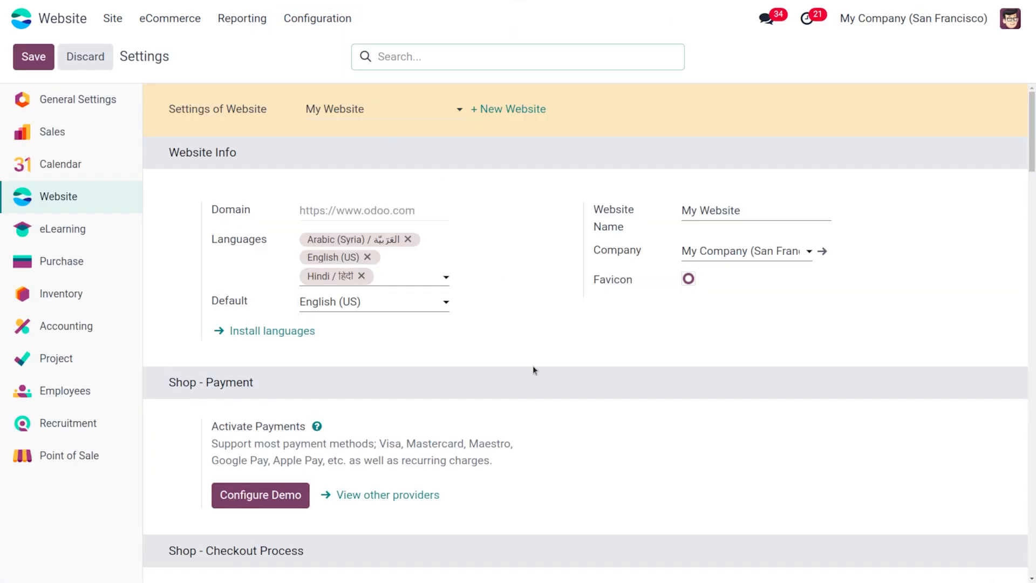
pyautogui.scroll(-7, 533, 369)
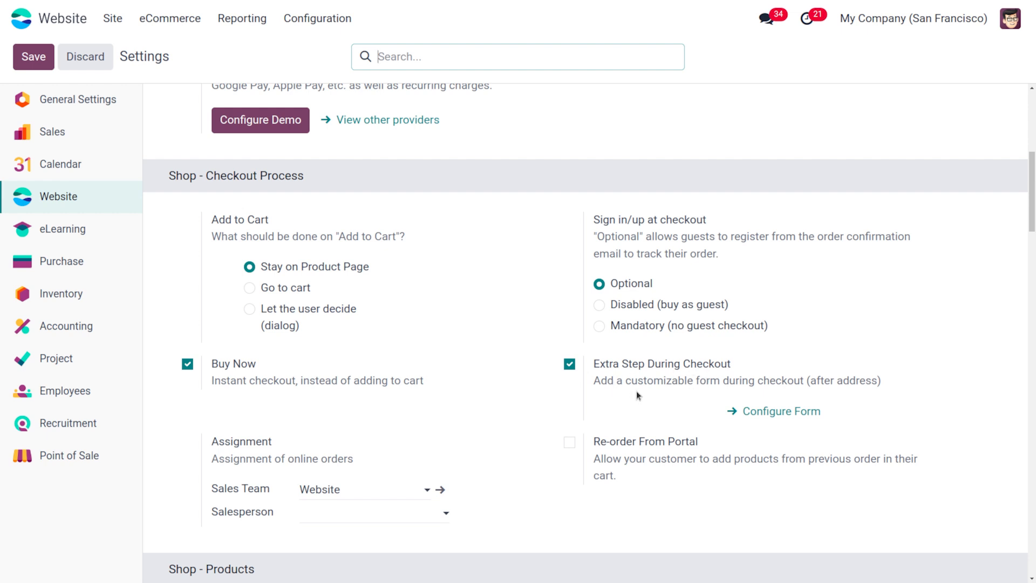
pyautogui.click(776, 414)
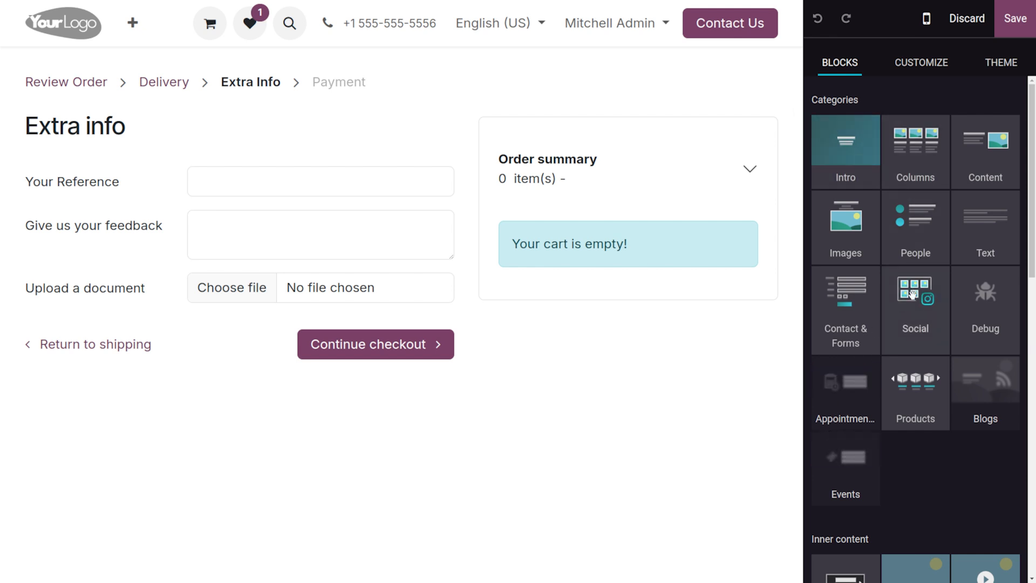
# Step: Insert the Instagram social block below the Extra info form, enable Accept Terms & Conditions for the checkout pages, and save
pyautogui.moveTo(911, 294); pyautogui.dragTo(378, 477)
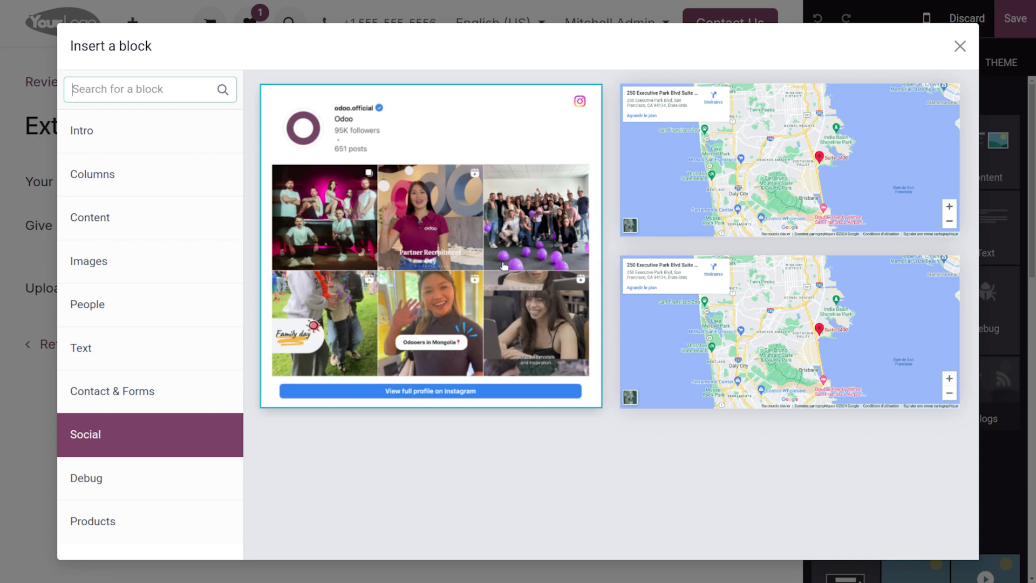
pyautogui.click(378, 217)
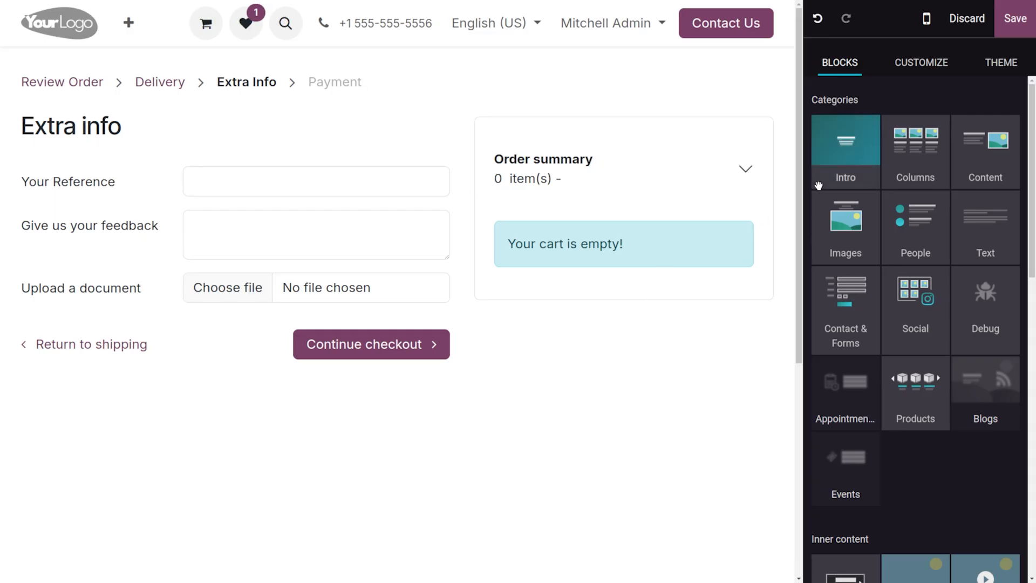
pyautogui.click(742, 172)
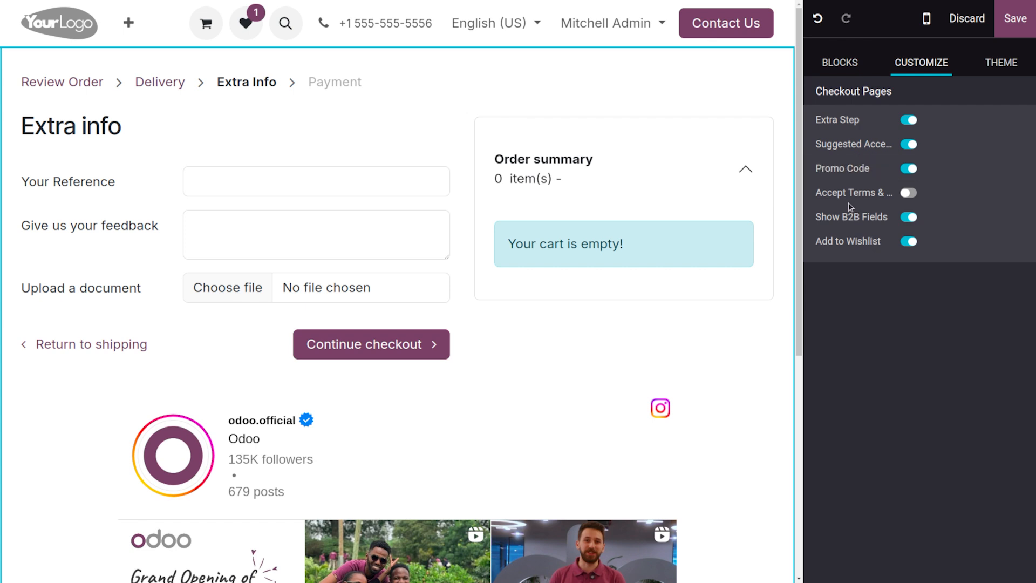
pyautogui.click(907, 196)
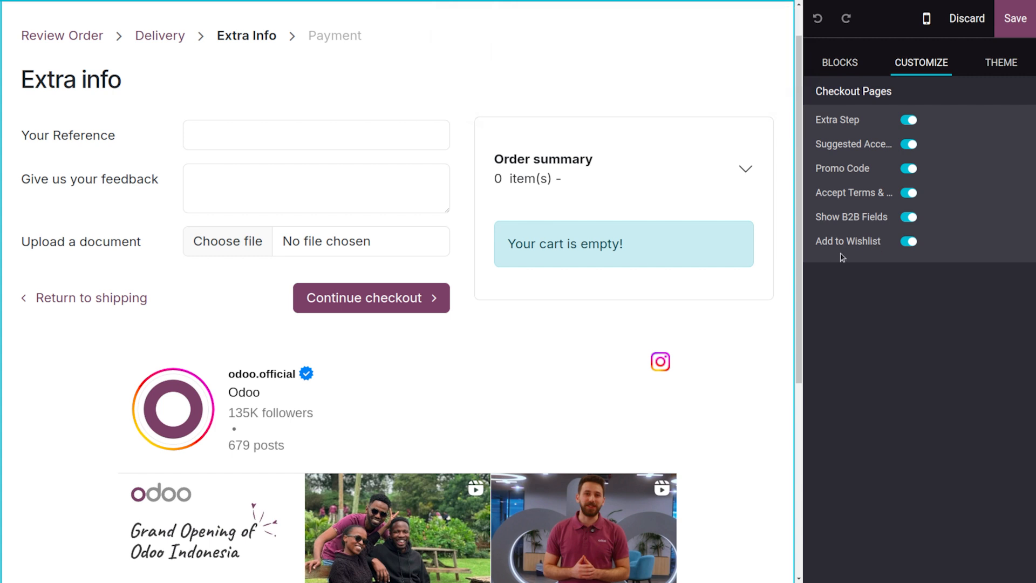
pyautogui.click(1023, 19)
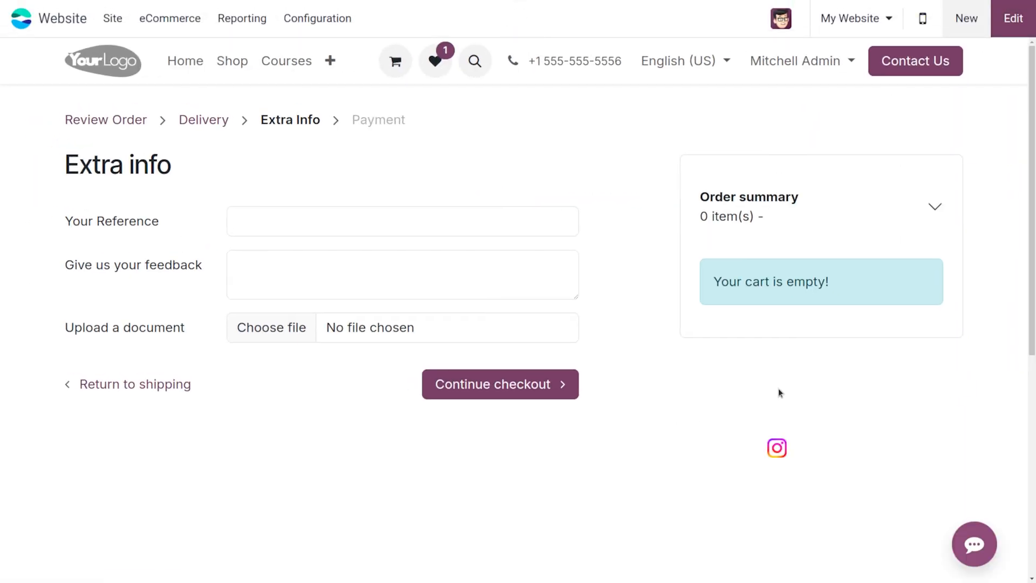
pyautogui.scroll(-5, 768, 391)
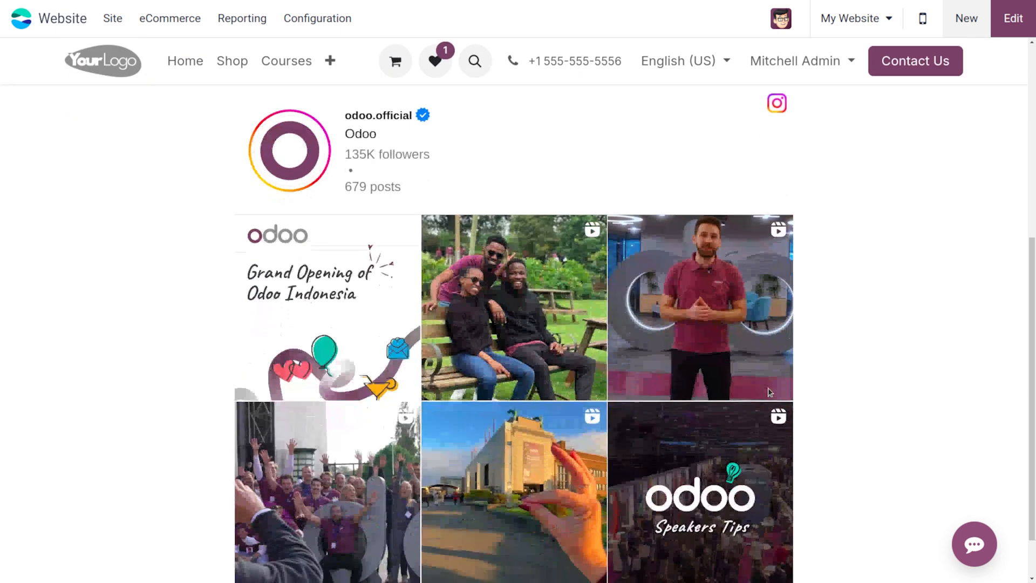
pyautogui.scroll(5, 769, 392)
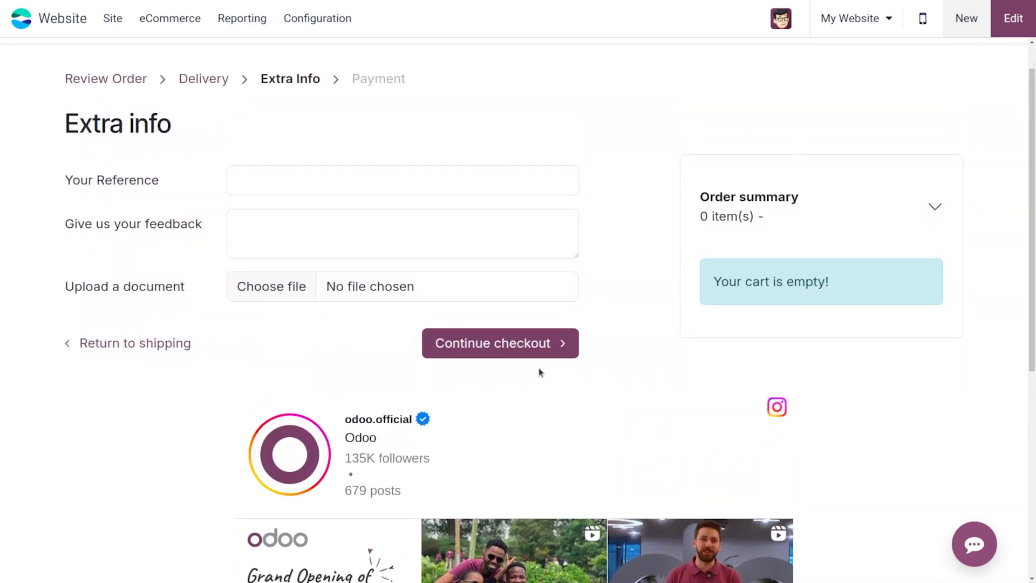
# Step: Add one Chair floor protection from the website shop to the cart and open the cart
pyautogui.click(114, 19)
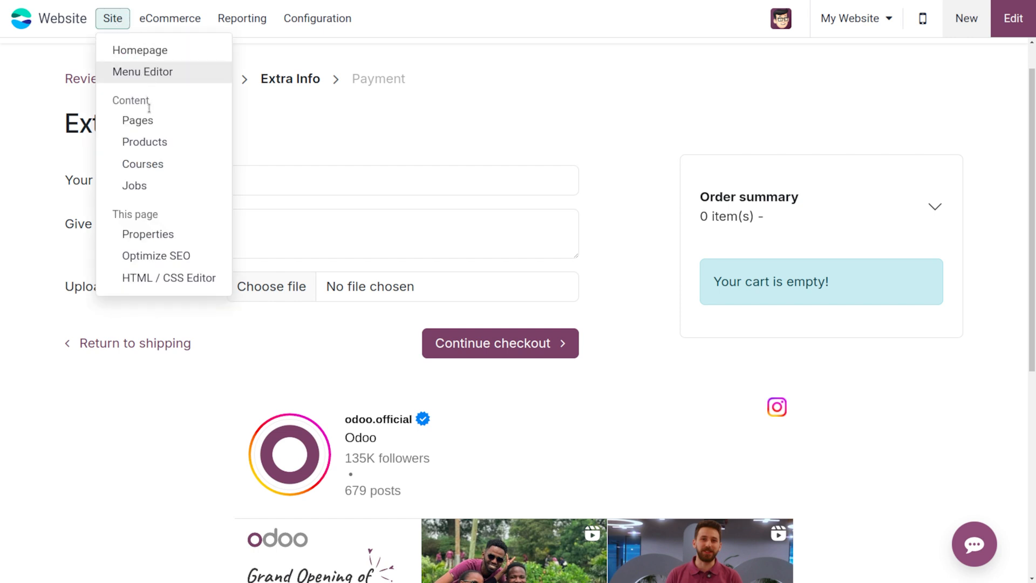
pyautogui.click(122, 50)
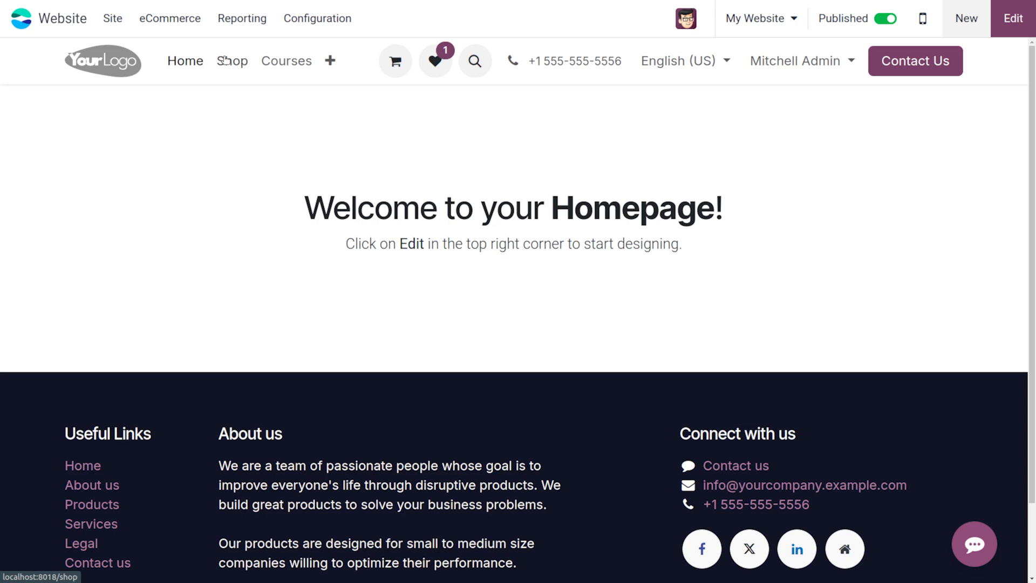
pyautogui.click(225, 60)
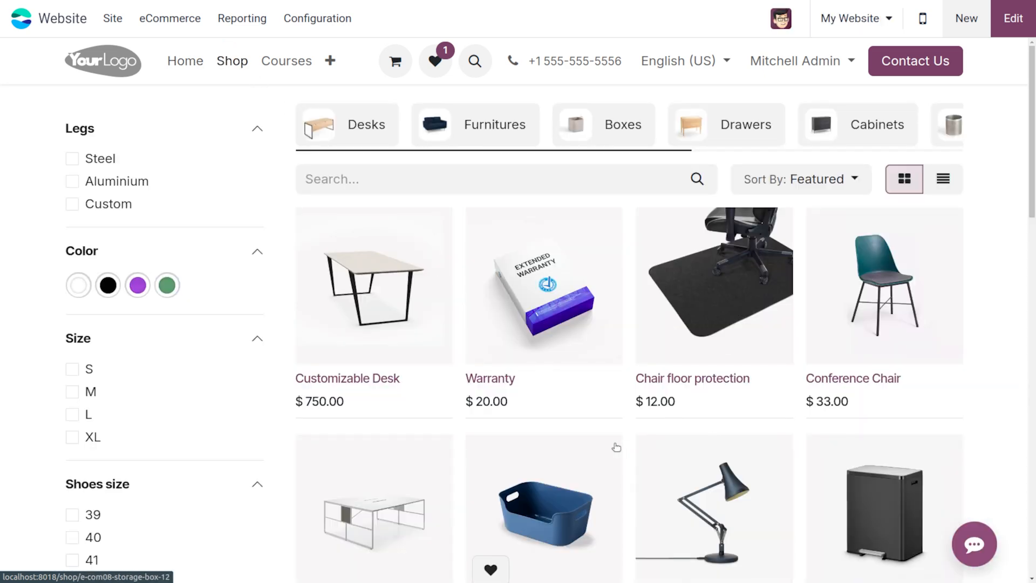
pyautogui.scroll(-5, 615, 447)
pyautogui.scroll(3, 616, 447)
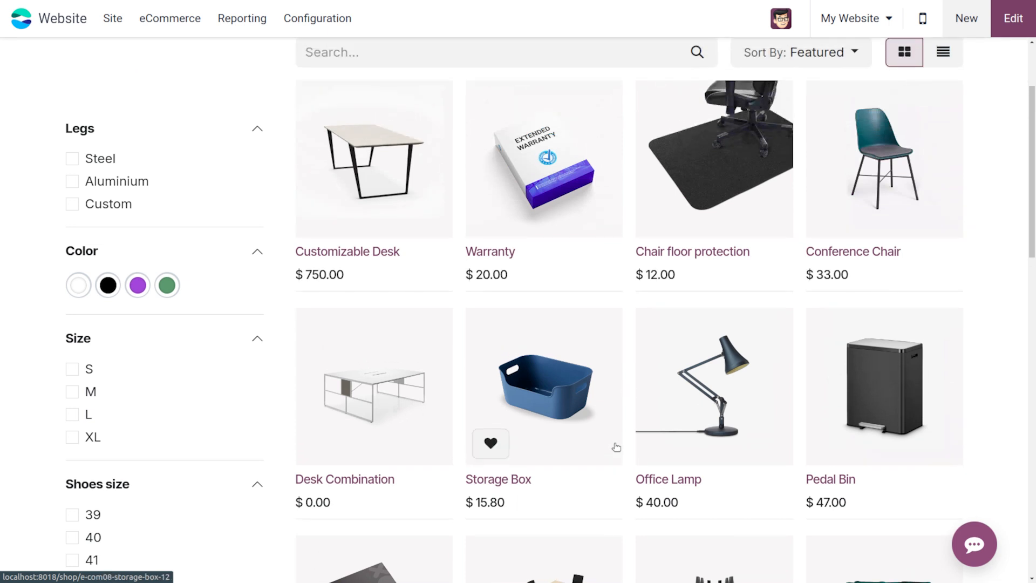
pyautogui.click(693, 231)
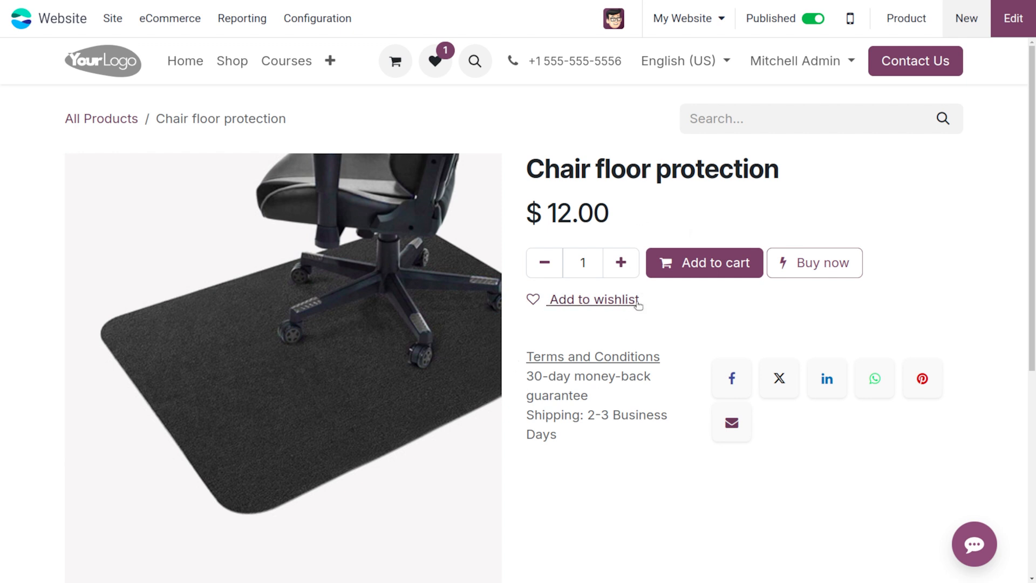
pyautogui.click(682, 265)
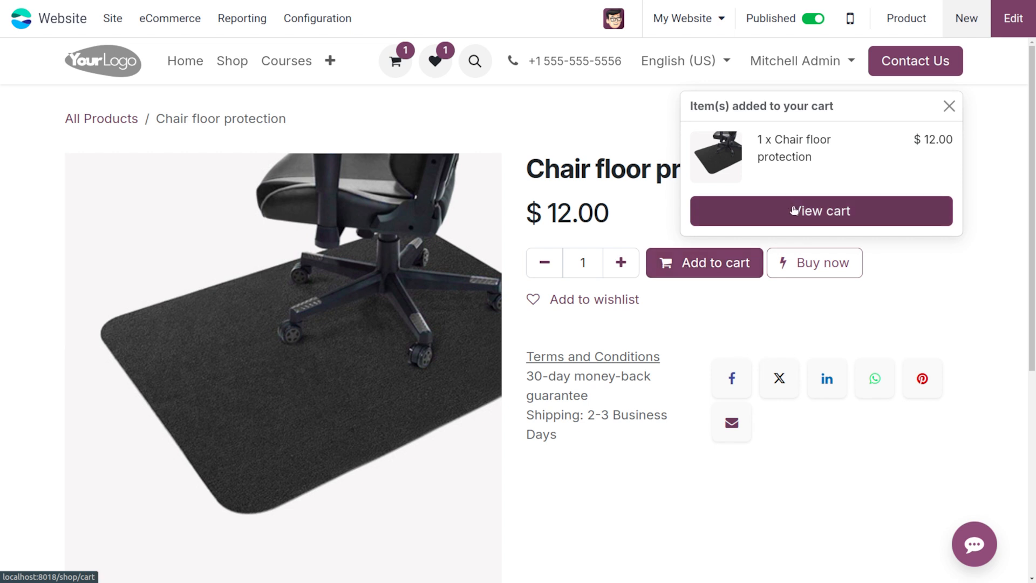
pyautogui.click(793, 210)
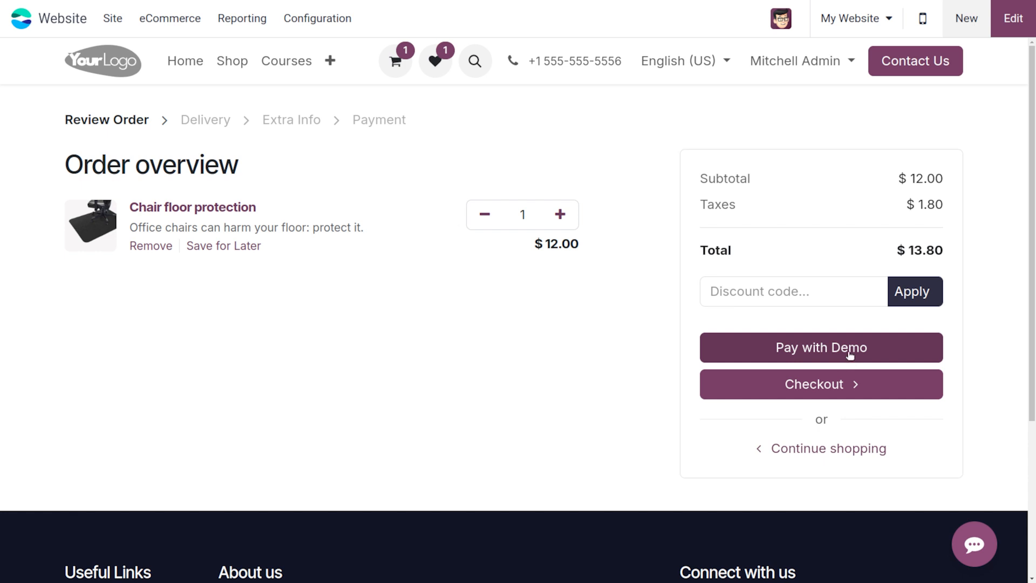
# Step: Proceed to checkout, fill in the phone number of the delivery address, save it, and confirm the delivery
pyautogui.click(850, 387)
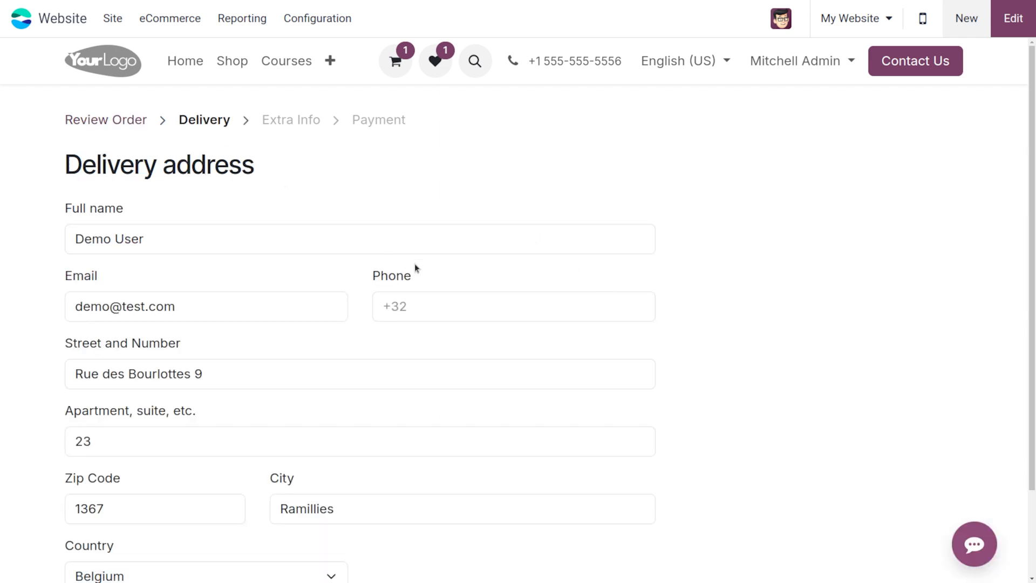
pyautogui.click(455, 296)
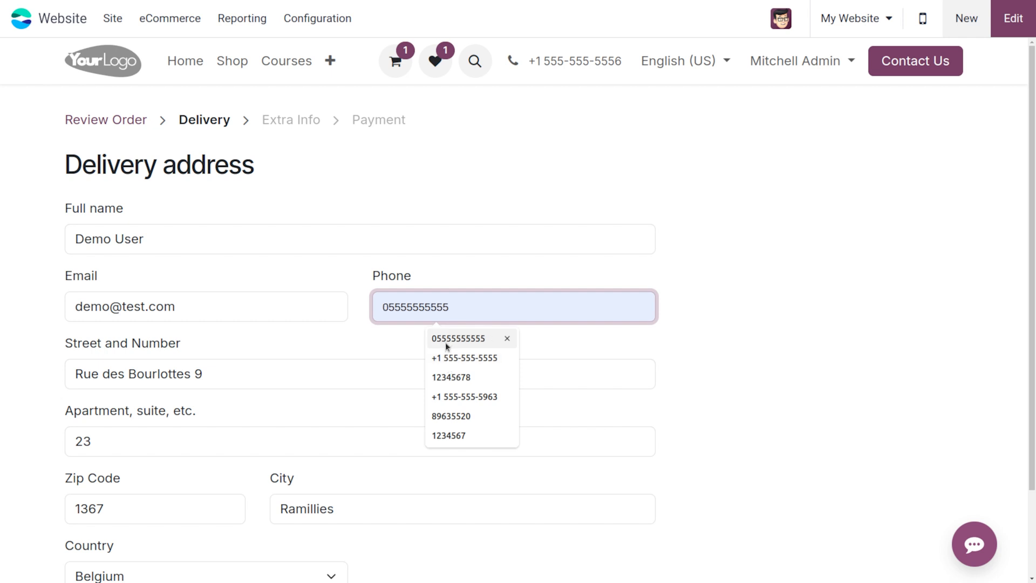
pyautogui.click(444, 337)
pyautogui.scroll(-2, 467, 388)
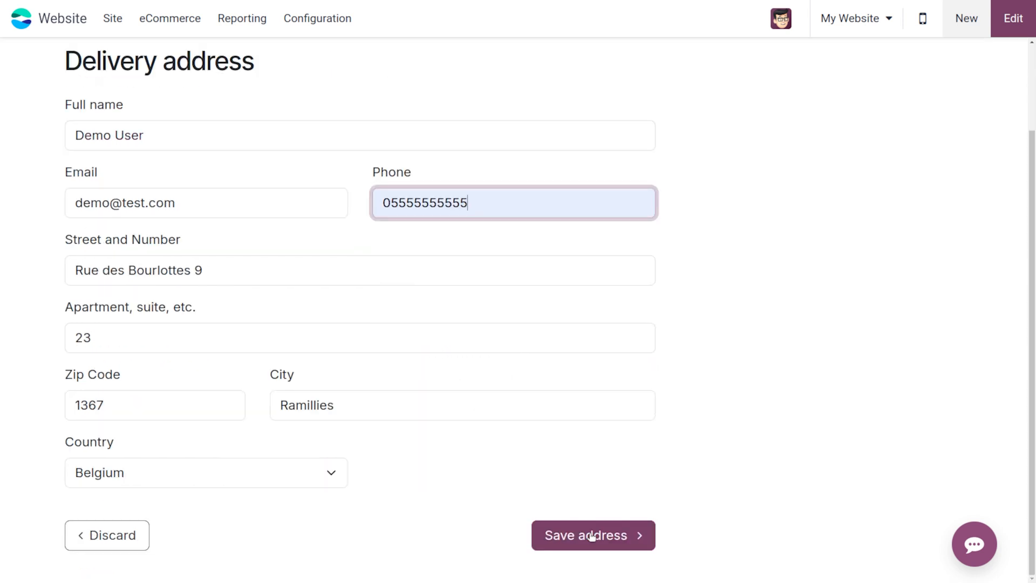
pyautogui.click(627, 531)
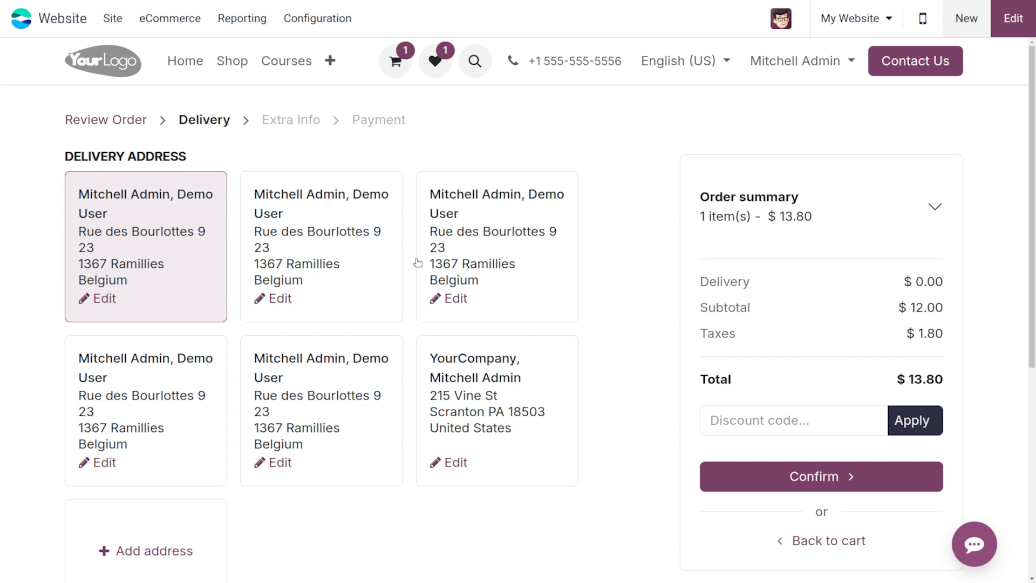
pyautogui.click(805, 479)
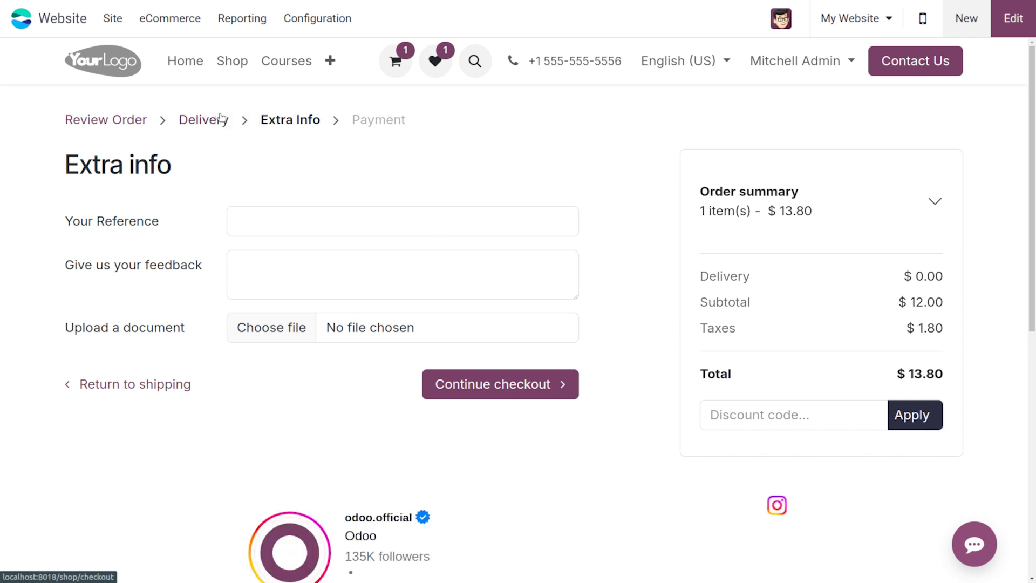
# Step: Fill in the customer reference and the feedback "great shopping experience" on the Extra info page, and continue the checkout
pyautogui.click(374, 235)
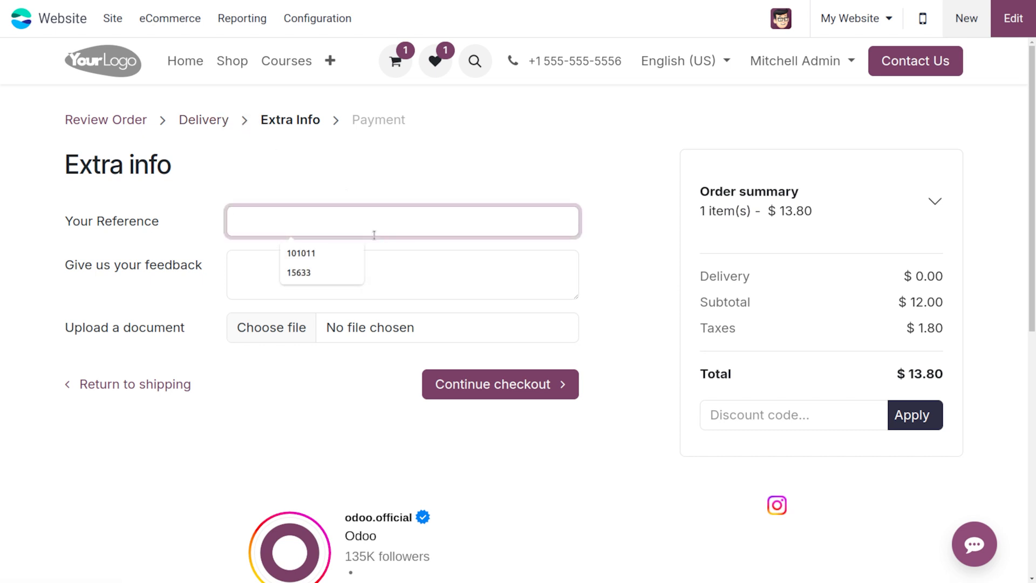
pyautogui.click(315, 253)
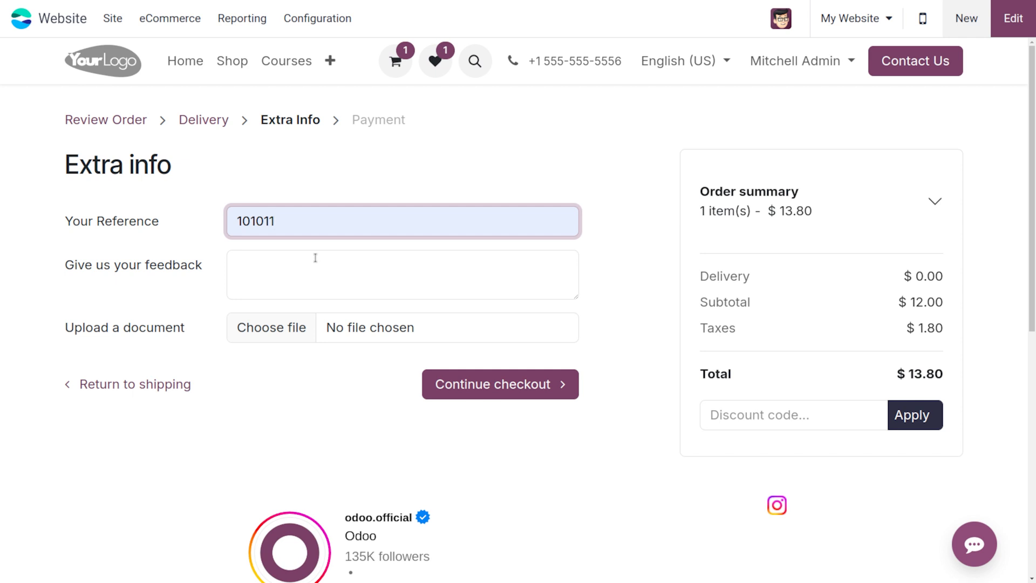
pyautogui.click(335, 280)
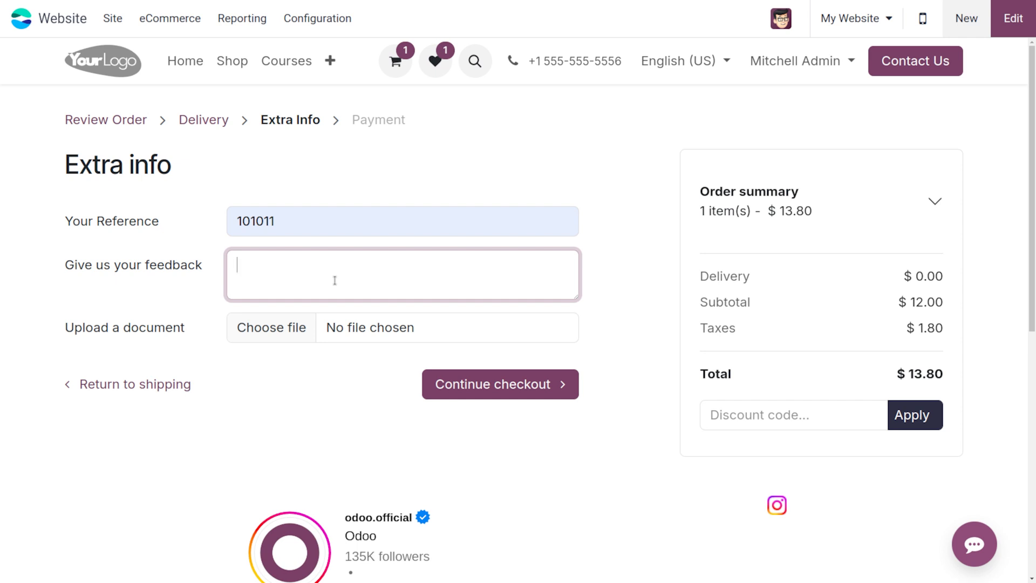
pyautogui.write('great shopping ex')
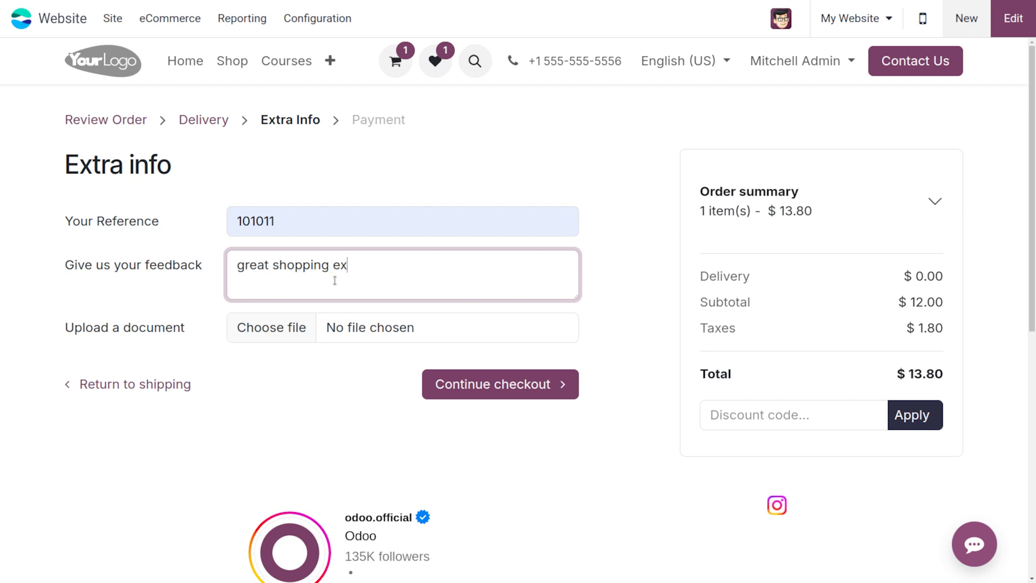
pyautogui.write('perience')
pyautogui.click(532, 385)
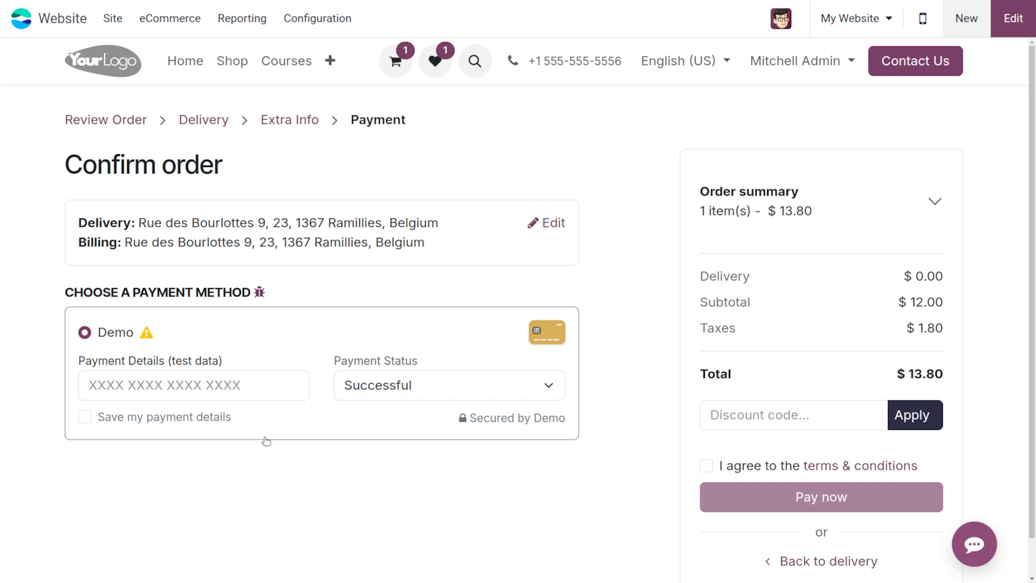
# Step: Agree to the terms and conditions and pay the order with the Demo payment method
pyautogui.click(708, 469)
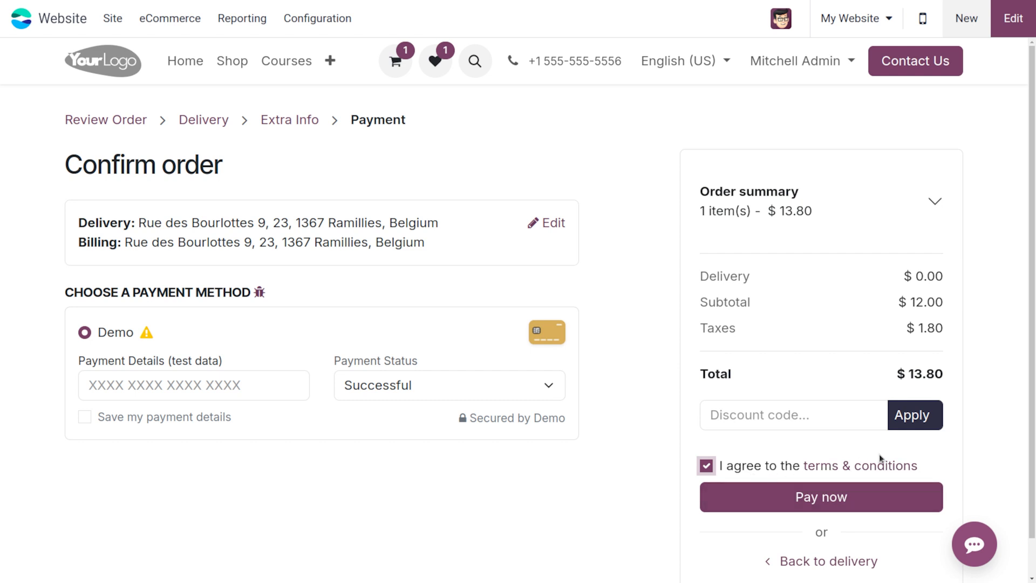
pyautogui.click(809, 505)
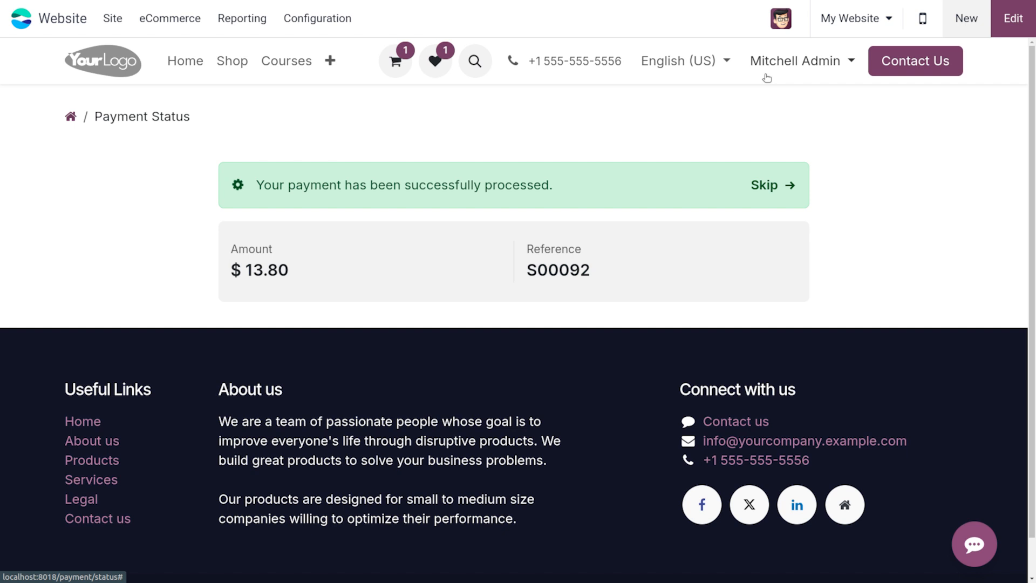
# Step: Open the newest sales order from the order list of the customer portal account
pyautogui.click(776, 61)
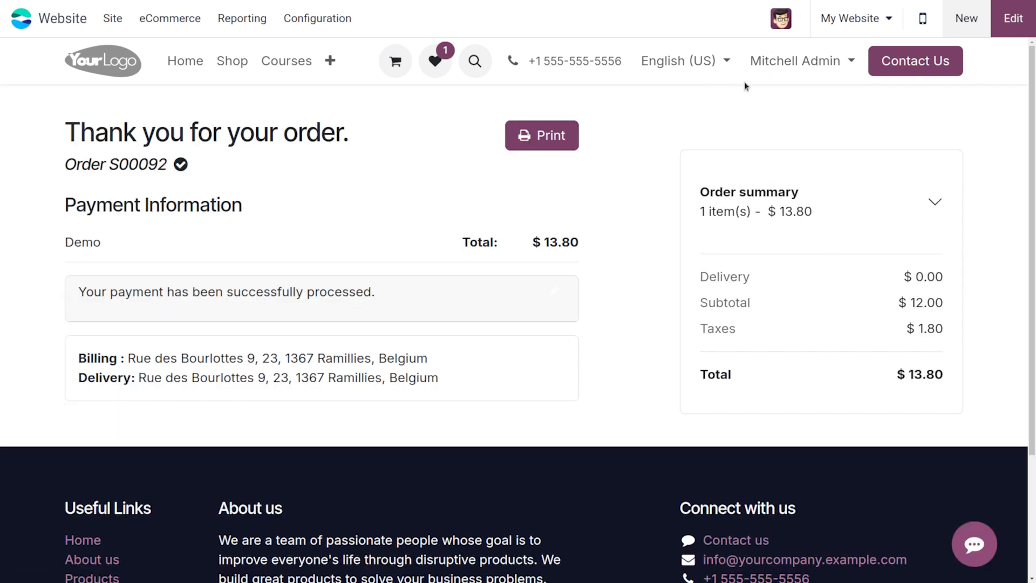
pyautogui.click(779, 61)
pyautogui.click(799, 101)
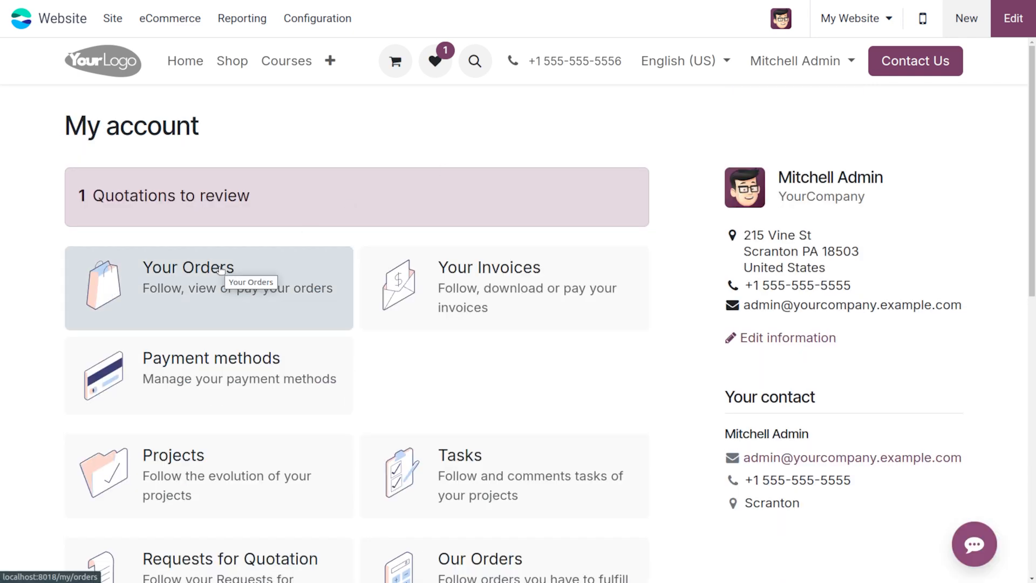
pyautogui.click(220, 270)
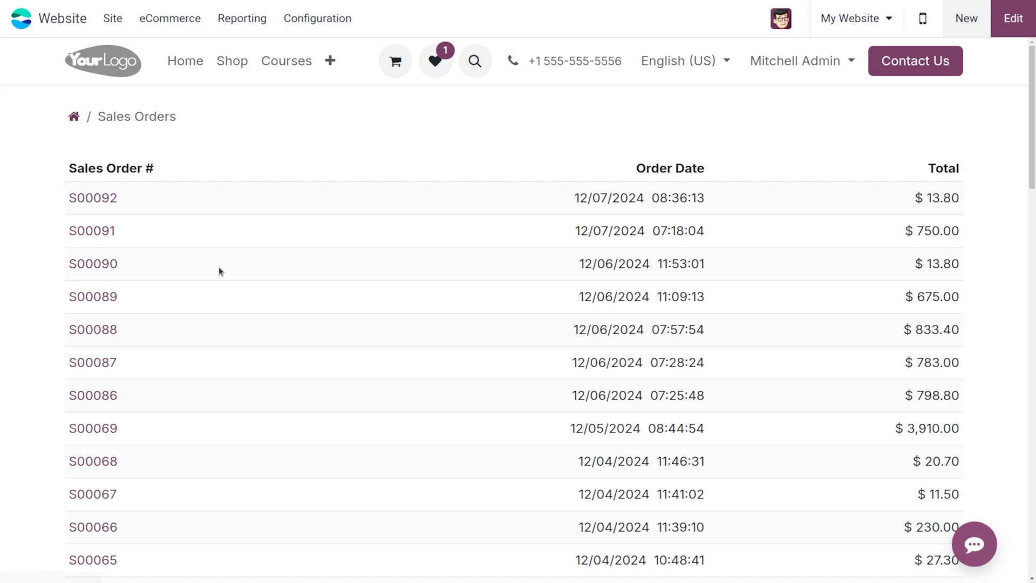
pyautogui.click(92, 197)
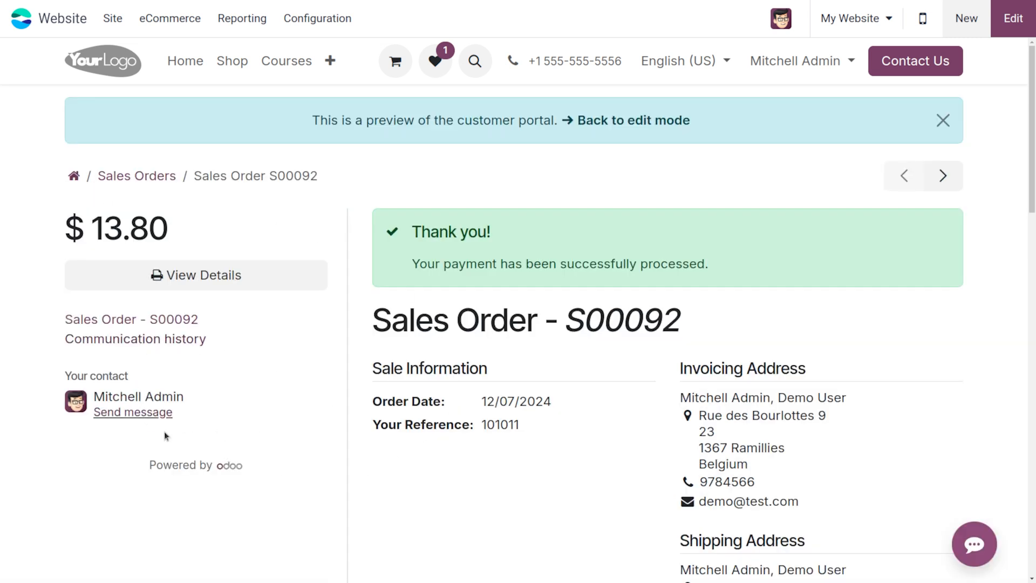
# Step: Examine the sales order's reference, addresses, invoice, product lines, terms and communication history for the extra checkout information
pyautogui.scroll(-4, 462, 373)
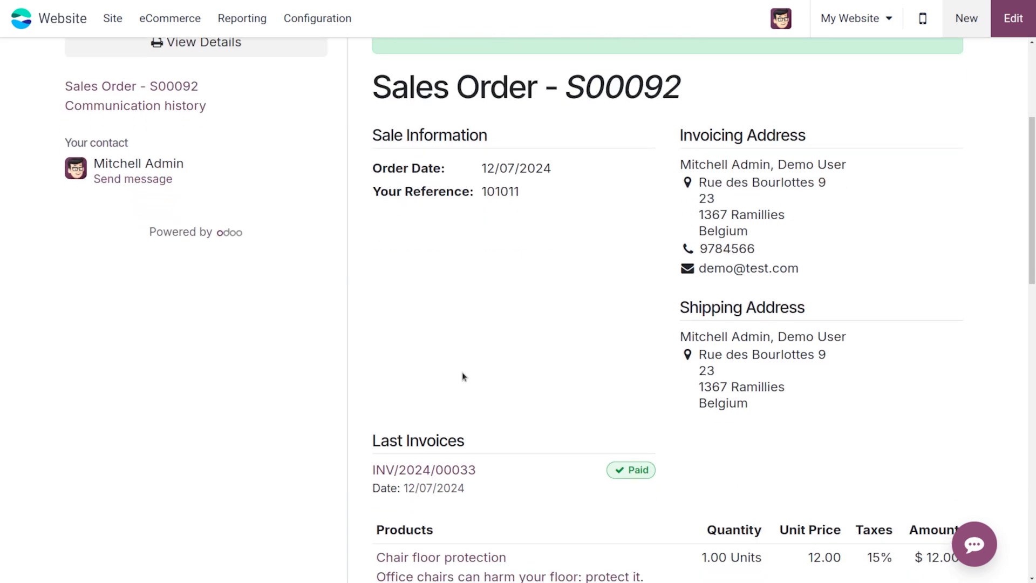
pyautogui.scroll(-4, 463, 374)
pyautogui.scroll(-3, 462, 371)
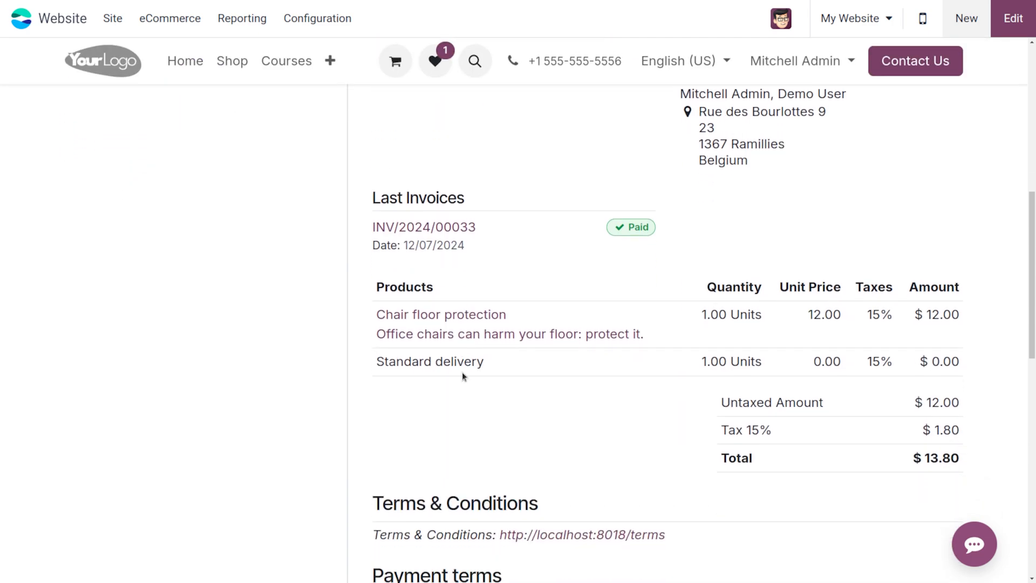
pyautogui.scroll(-5, 635, 364)
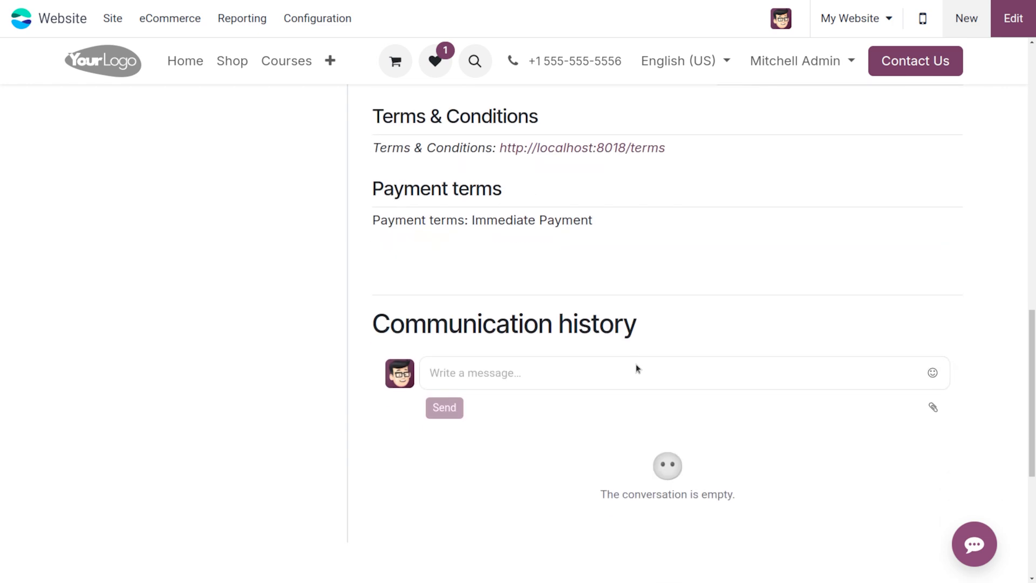
pyautogui.scroll(-3, 636, 364)
pyautogui.scroll(15, 636, 364)
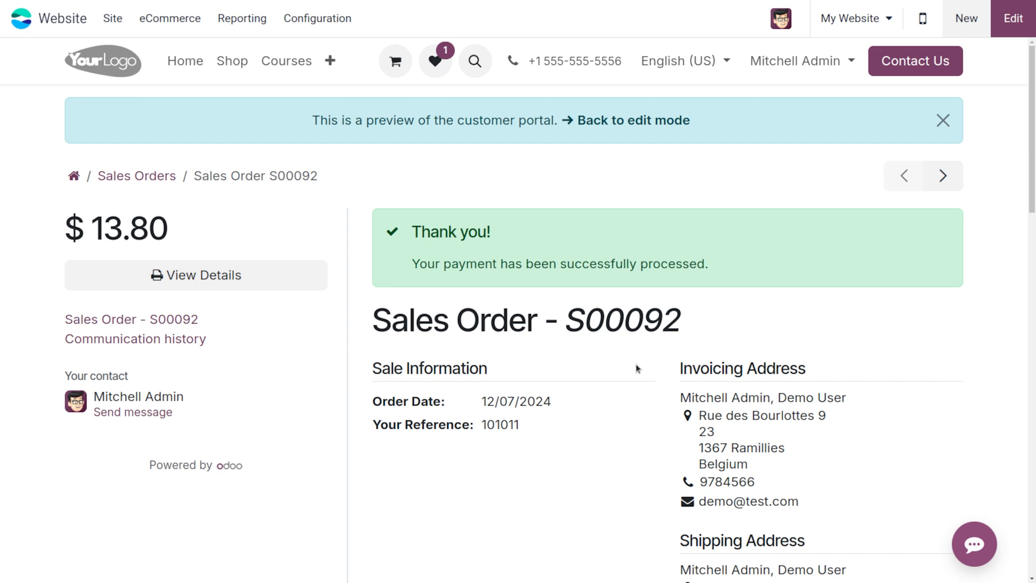
pyautogui.scroll(-10, 635, 363)
pyautogui.scroll(-6, 635, 363)
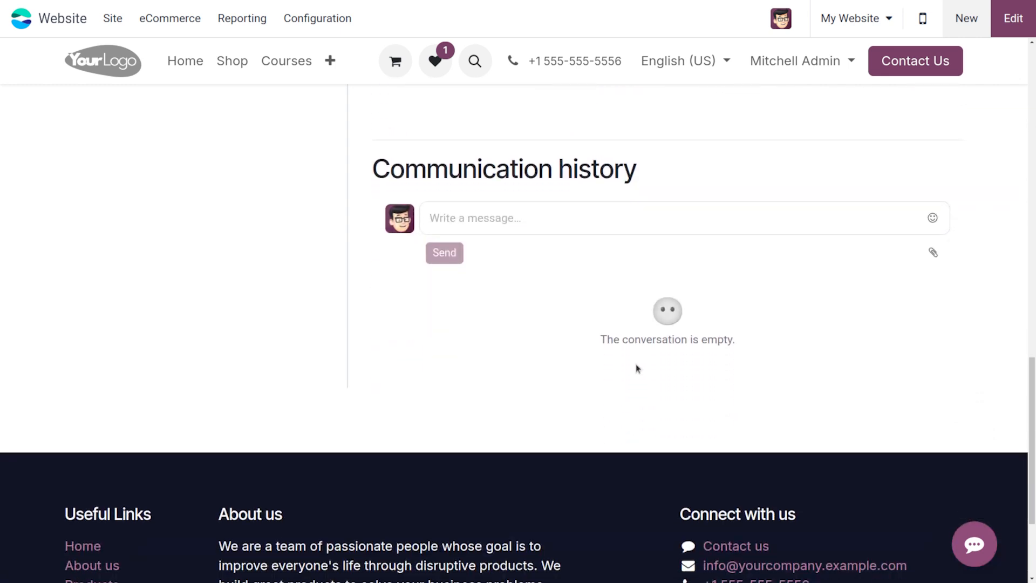